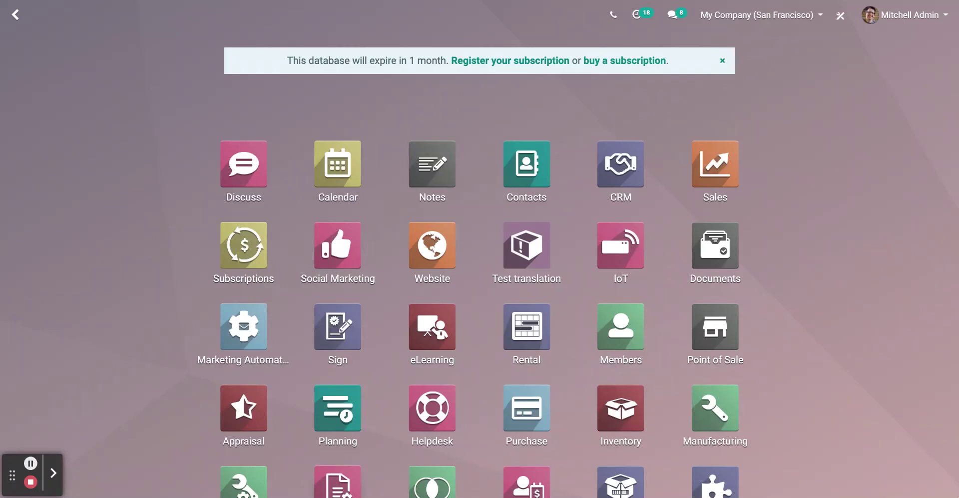
# Find the Purchase app on the apps page and open it
pyautogui.scroll(-1, 480, 264)
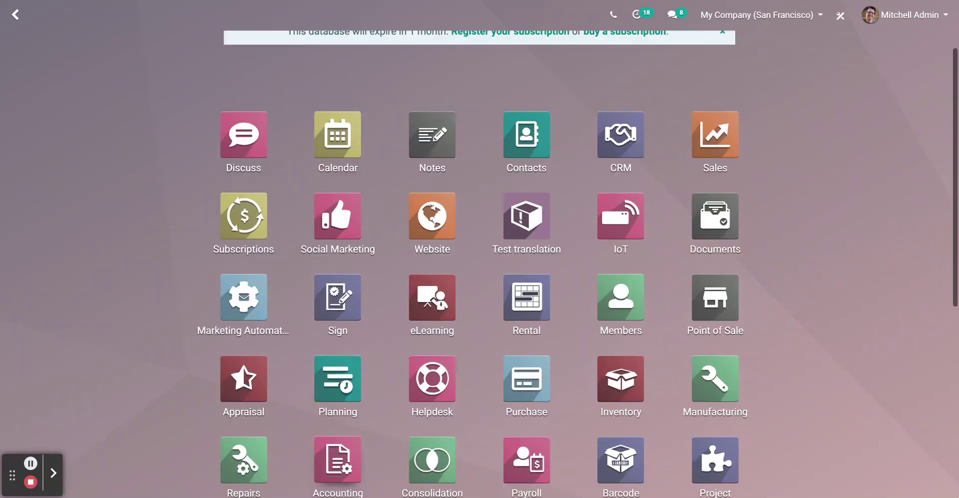
pyautogui.scroll(-1, 480, 264)
pyautogui.scroll(-1, 479, 264)
pyautogui.scroll(-1, 479, 263)
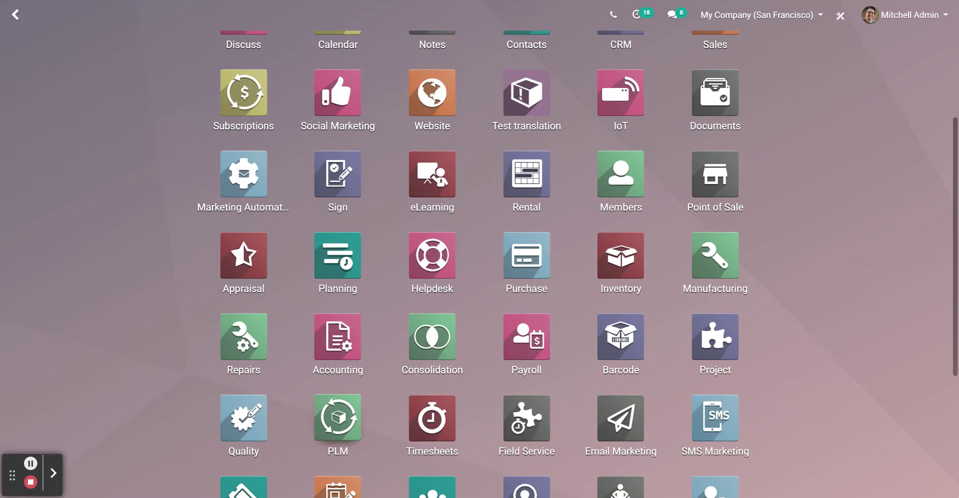
pyautogui.scroll(-1, 480, 264)
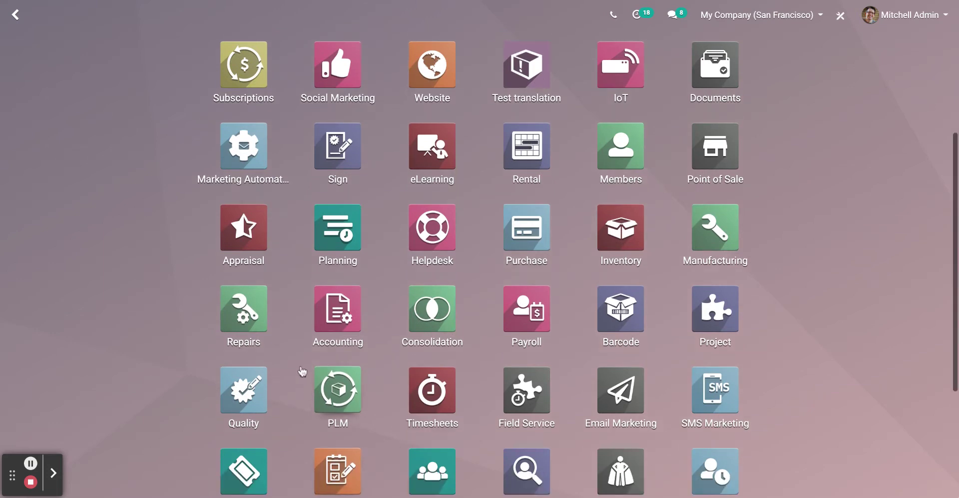
pyautogui.scroll(-3, 509, 311)
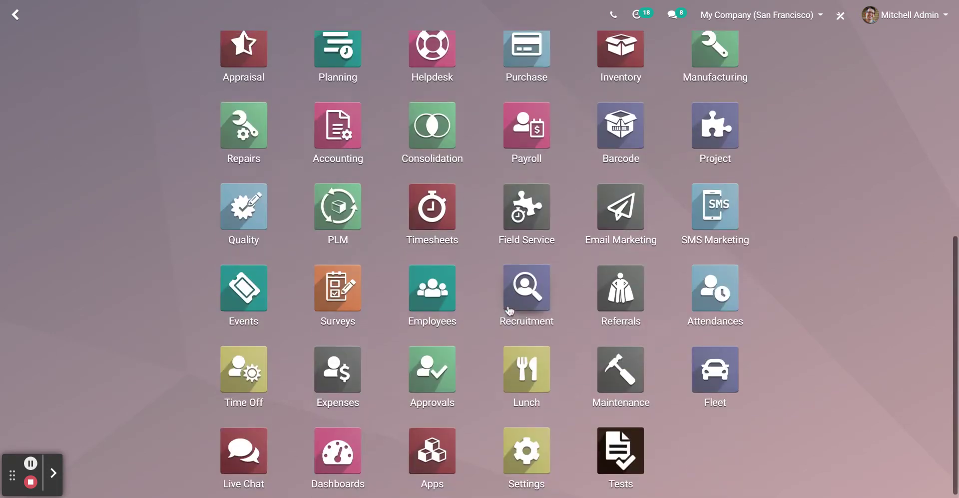
pyautogui.scroll(-1, 532, 110)
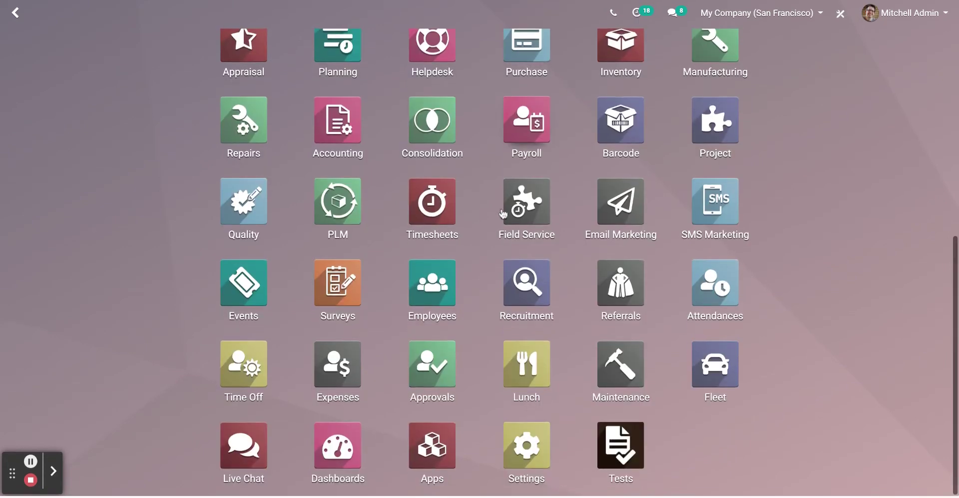
pyautogui.scroll(4, 524, 180)
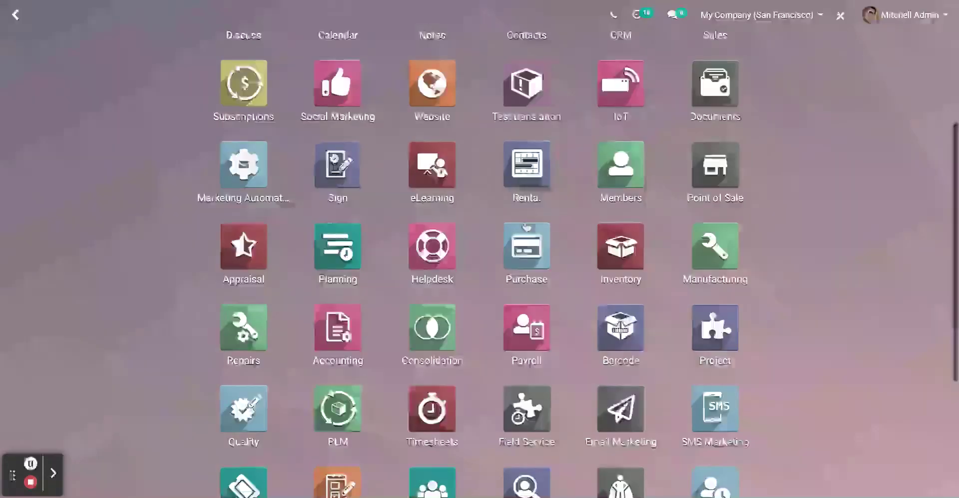
pyautogui.click(519, 252)
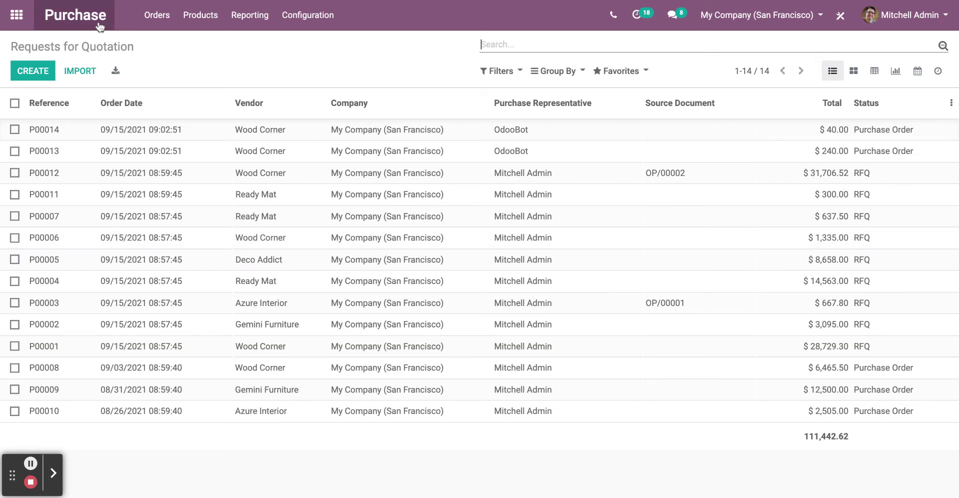
# Go to Products > Products, try list and kanban views, and start a new product
pyautogui.click(209, 17)
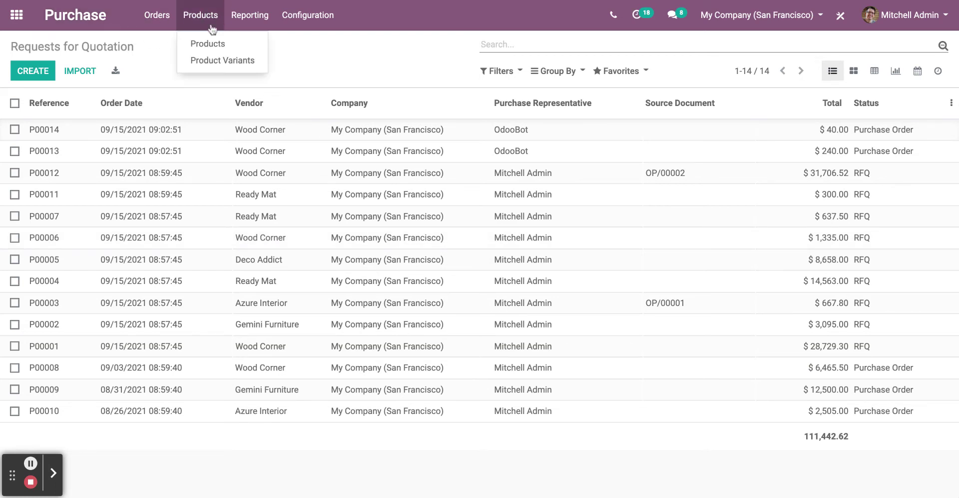
pyautogui.click(214, 46)
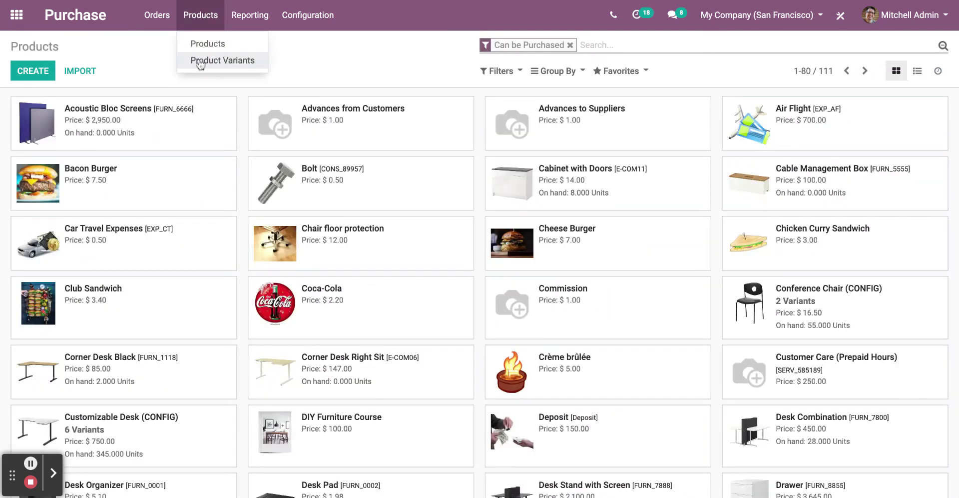
pyautogui.click(151, 49)
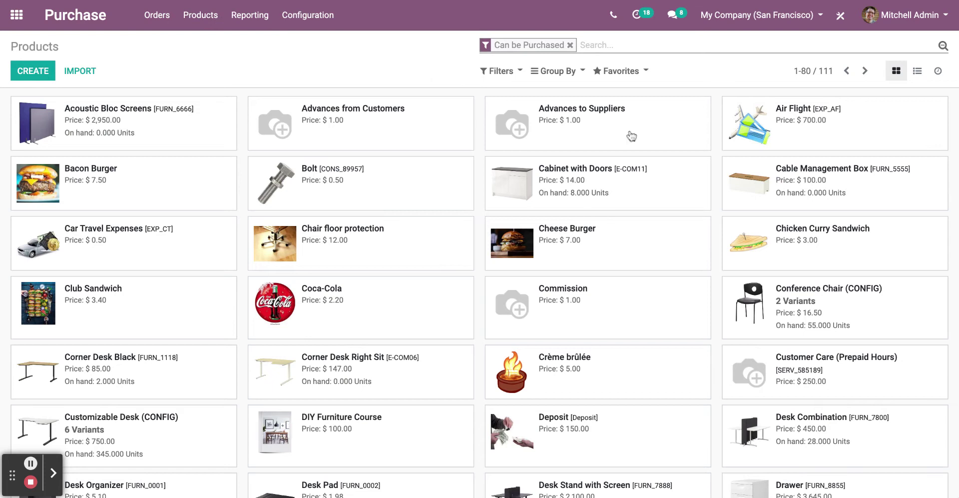
pyautogui.click(915, 73)
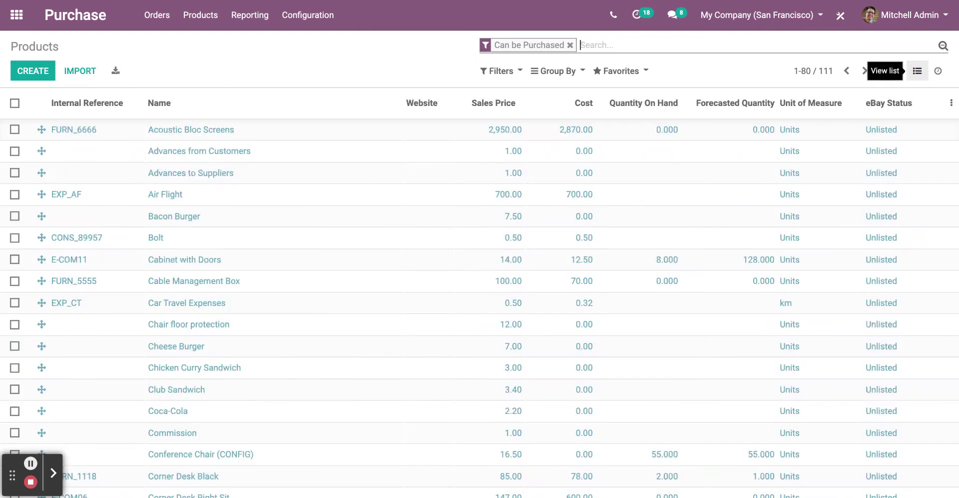
pyautogui.click(897, 72)
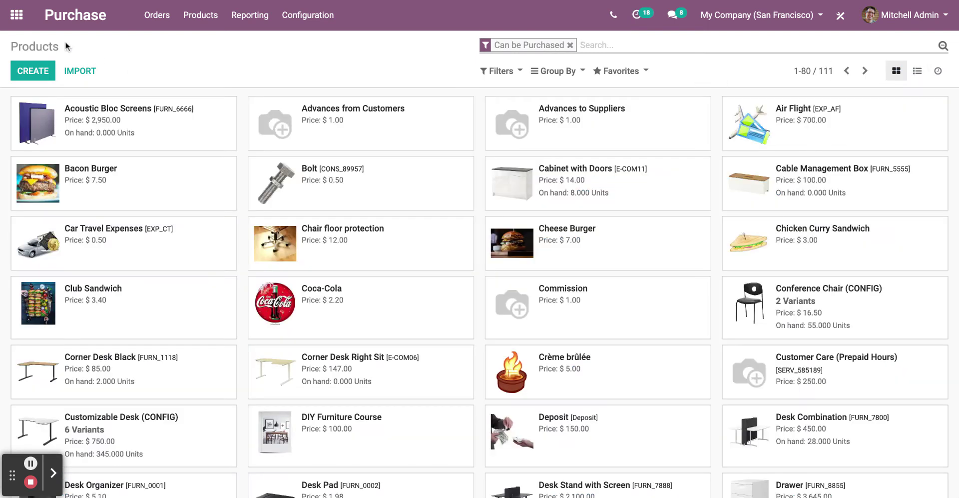
pyautogui.click(34, 79)
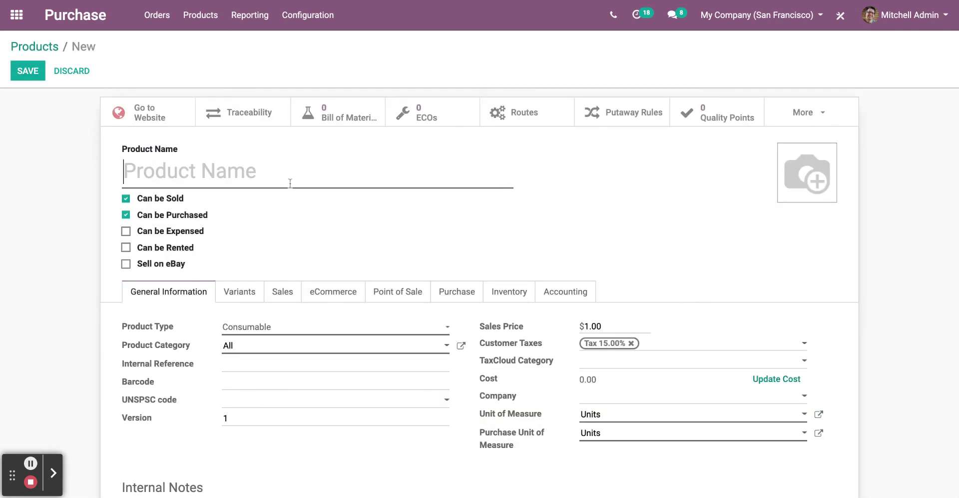
# Name the product 'Test' and tick Can be Expensed, Can be Rented and Sell on eBay
pyautogui.write('Test')
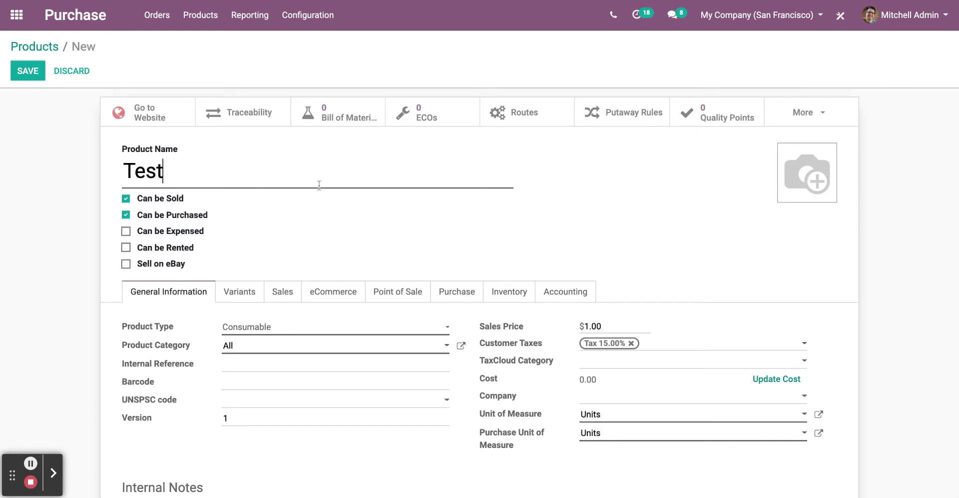
pyautogui.click(125, 232)
pyautogui.click(126, 248)
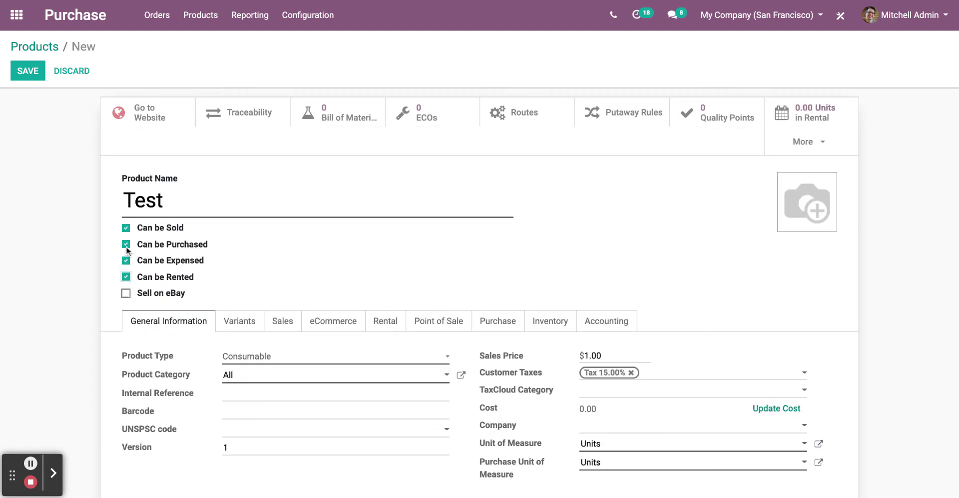
pyautogui.click(125, 294)
pyautogui.scroll(-3, 225, 290)
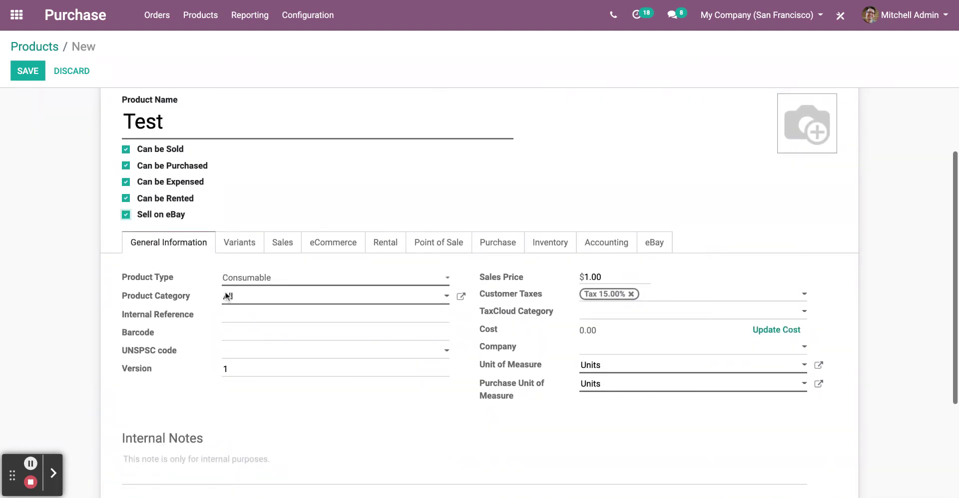
# On the Variants tab, add an attribute line with Color as the attribute
pyautogui.click(234, 253)
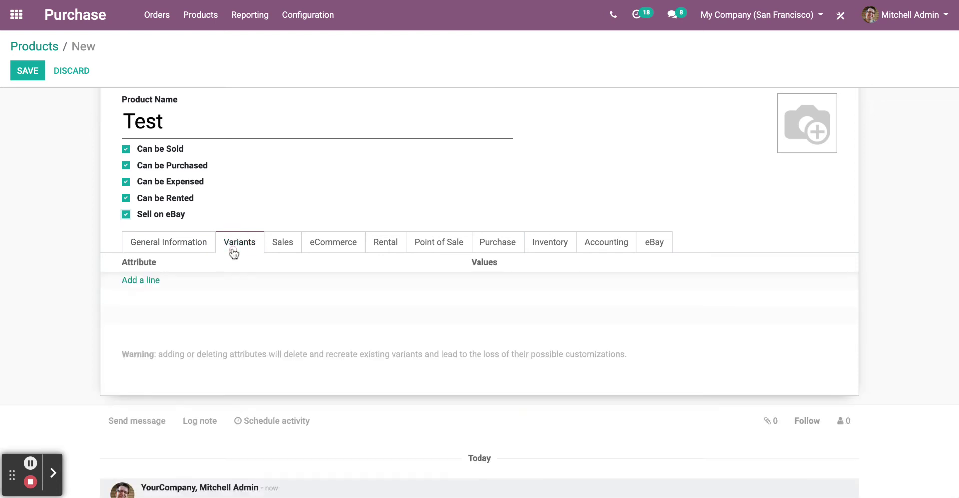
pyautogui.click(150, 283)
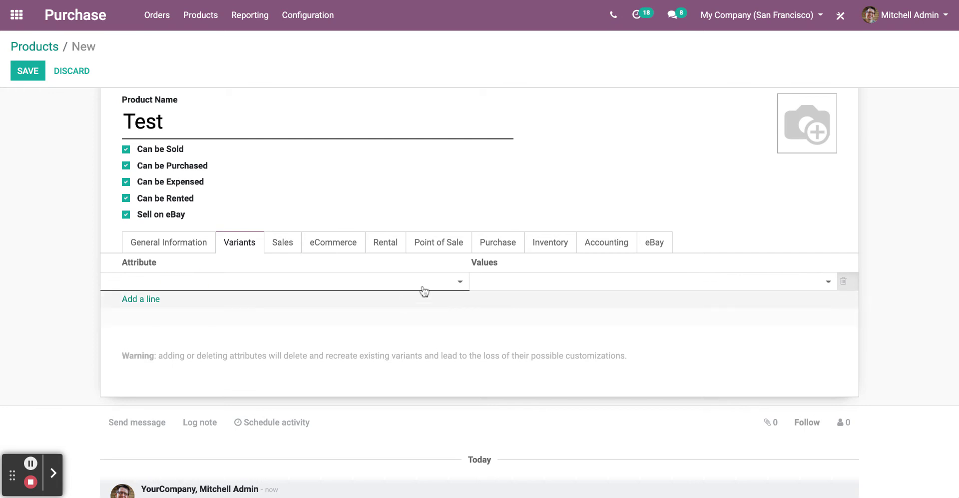
pyautogui.click(454, 283)
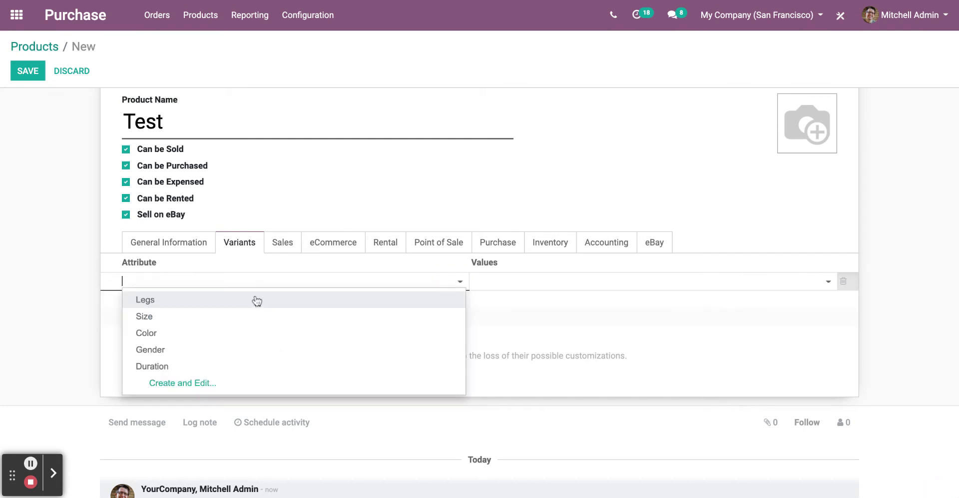
pyautogui.click(169, 334)
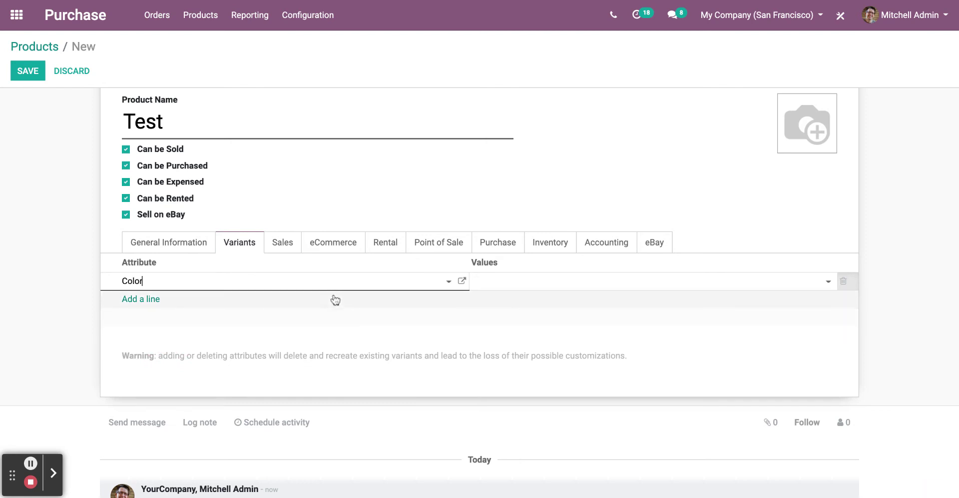
pyautogui.click(447, 283)
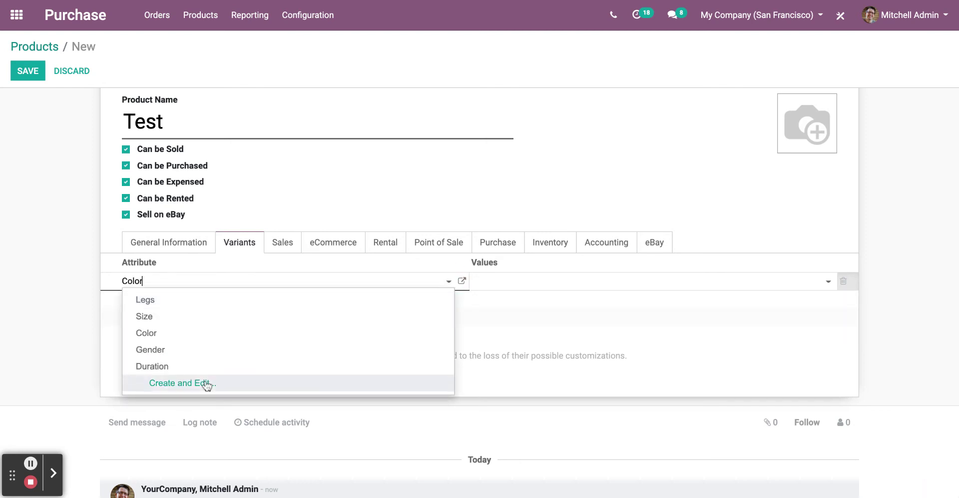
# Create a new attribute named 'Test' with value 'test' and use it on the variant line
pyautogui.click(185, 383)
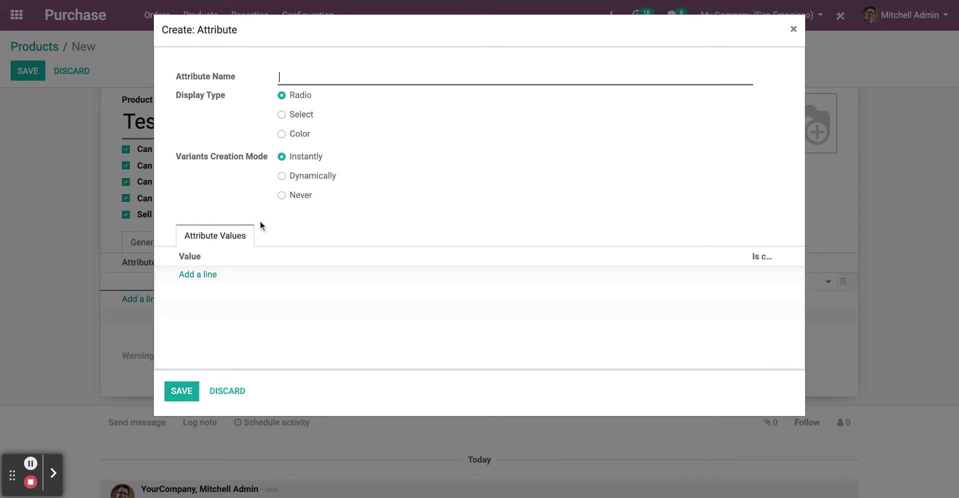
pyautogui.click(208, 274)
pyautogui.write('test')
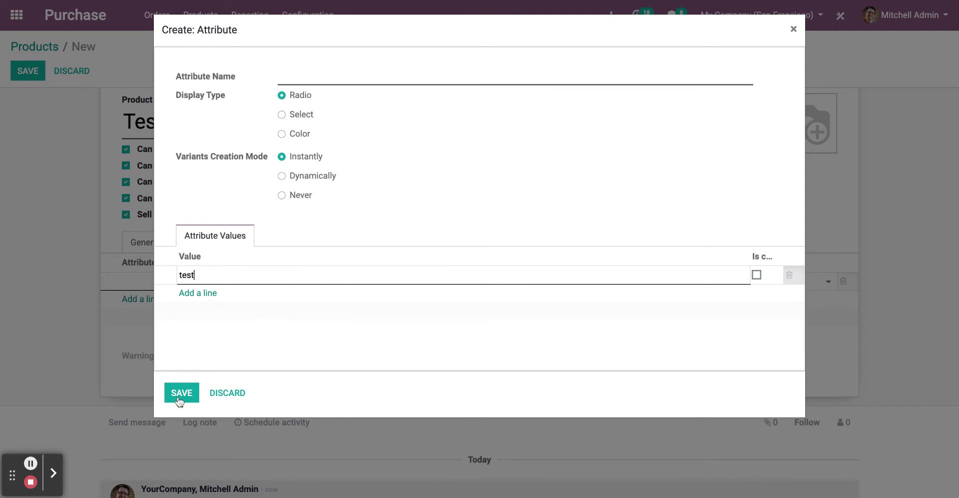
pyautogui.click(178, 399)
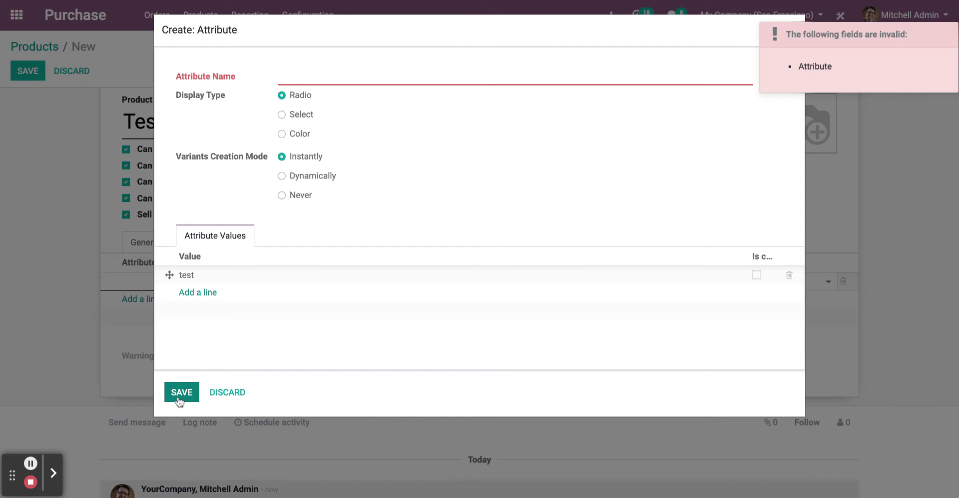
pyautogui.click(328, 79)
pyautogui.write('Test')
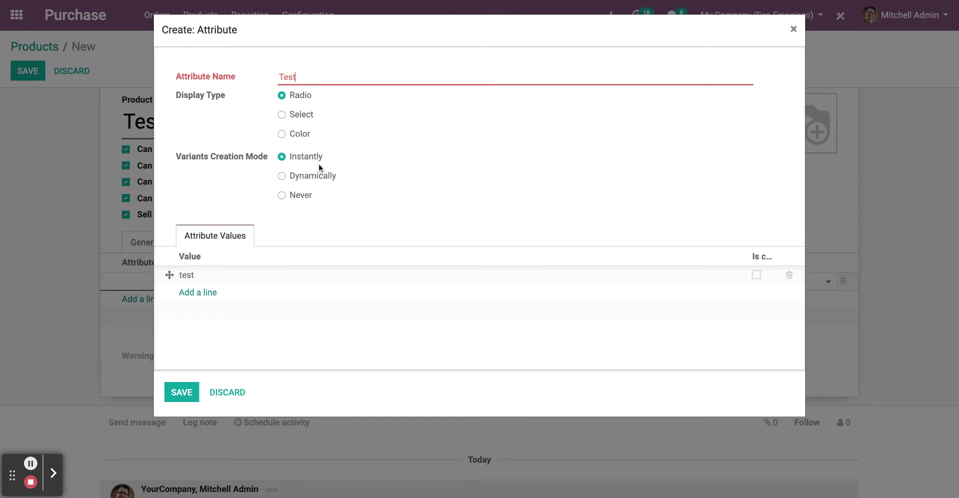
pyautogui.click(180, 398)
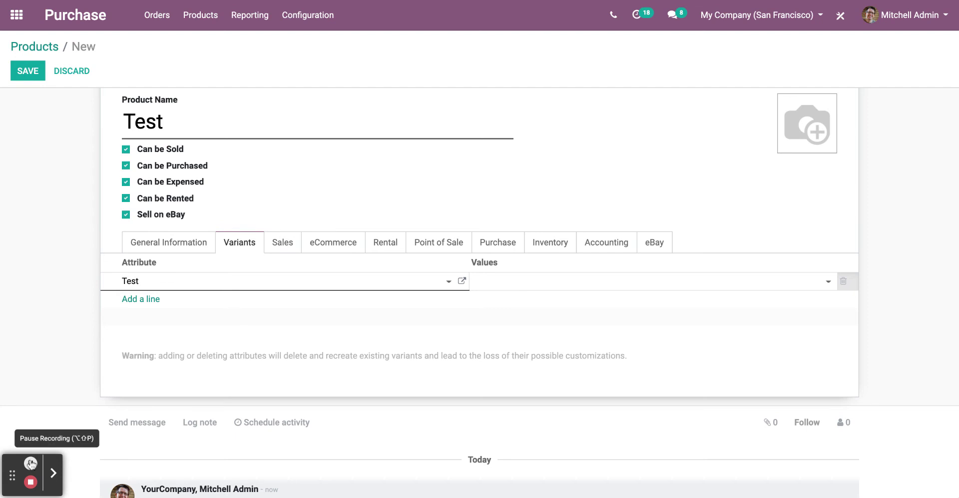
# Review the Sales tab's invoicing policy, invoice email template options and optional products
pyautogui.click(291, 245)
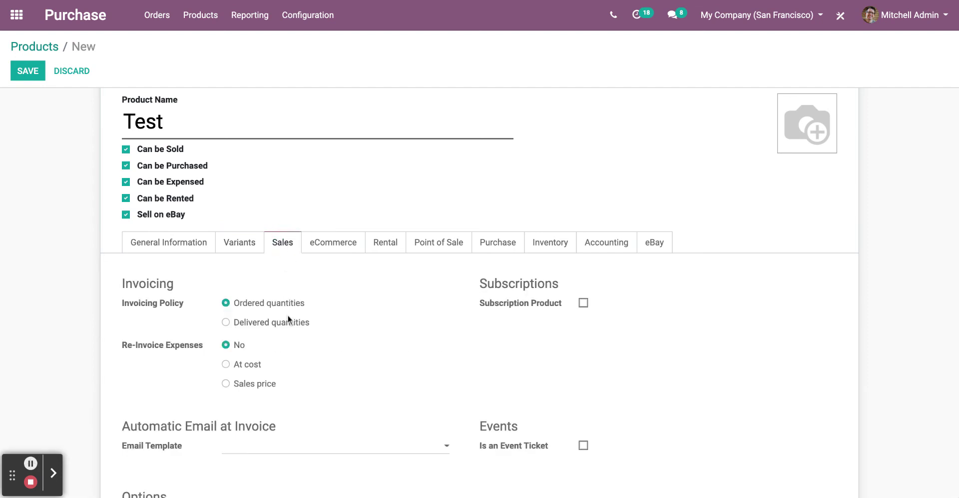
pyautogui.scroll(-1, 289, 299)
pyautogui.scroll(-1, 289, 330)
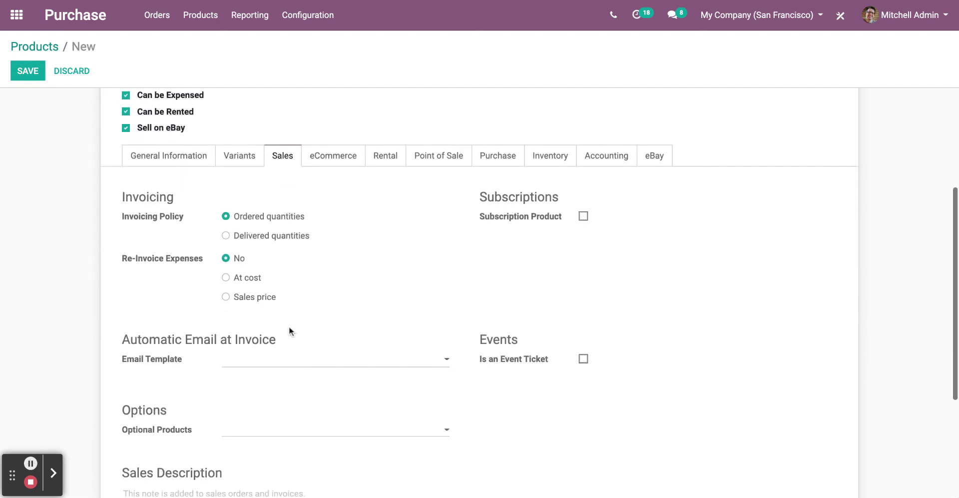
pyautogui.click(282, 359)
pyautogui.scroll(-1, 297, 315)
pyautogui.scroll(-1, 297, 315)
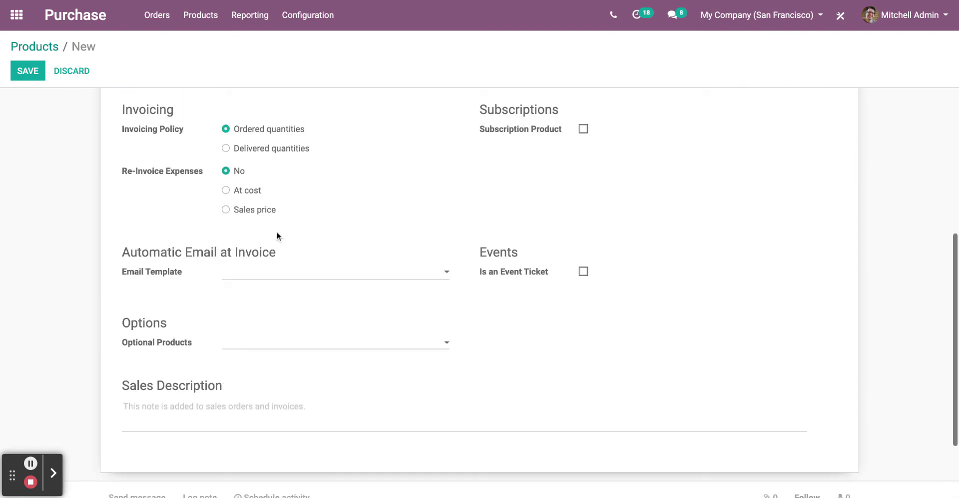
pyautogui.scroll(3, 318, 142)
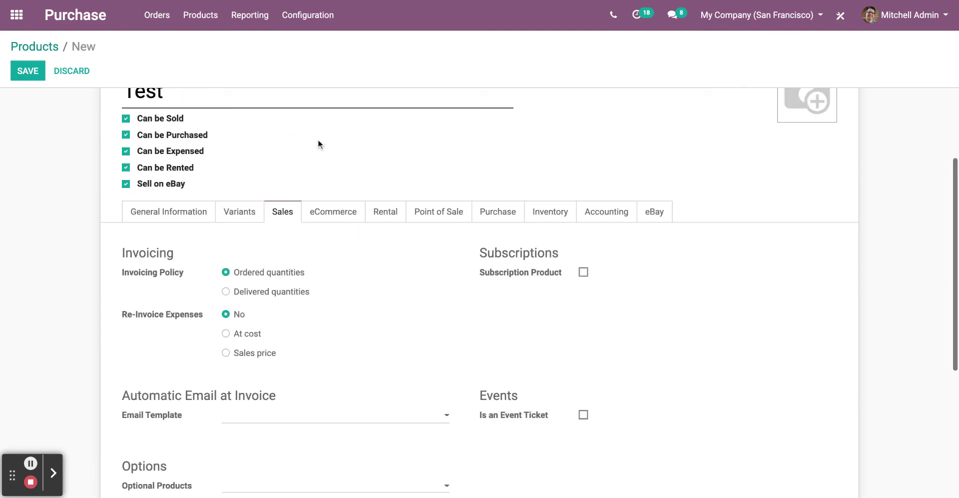
pyautogui.click(361, 218)
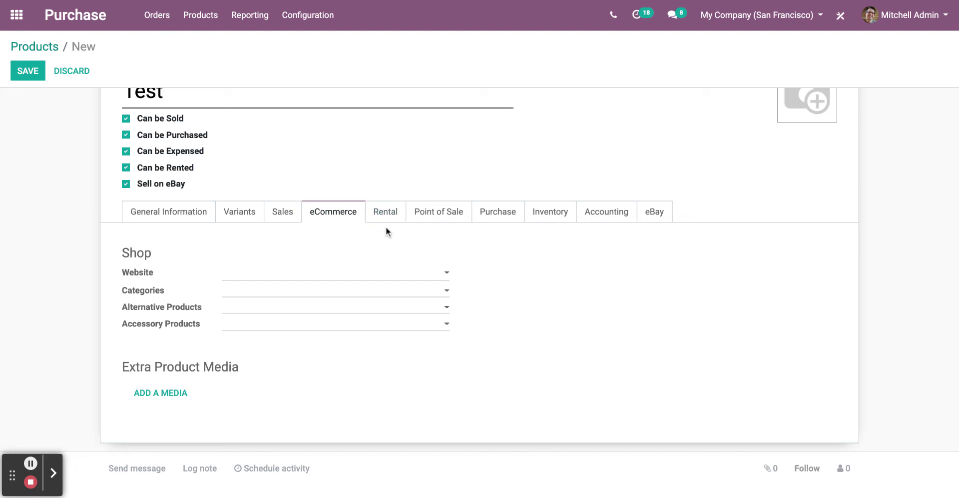
# Publish the product on My Website in the Boxes shop category
pyautogui.click(388, 276)
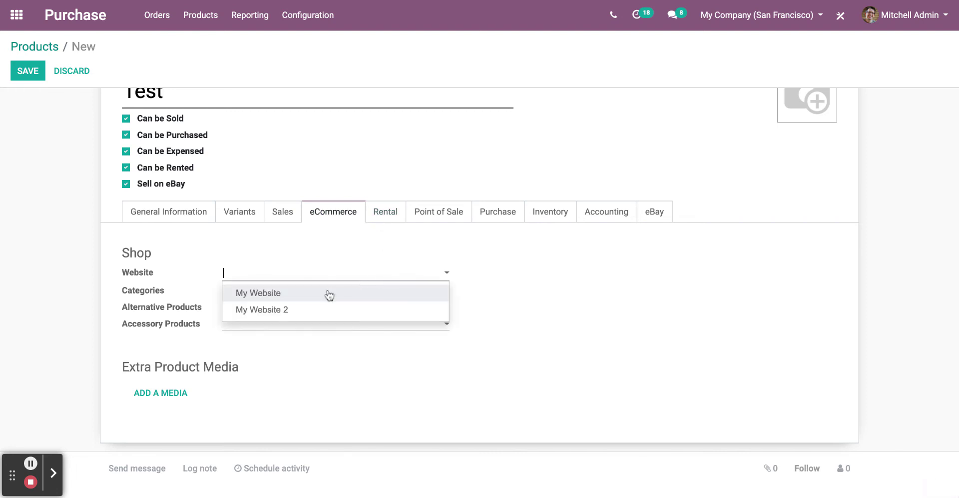
pyautogui.click(329, 293)
pyautogui.click(285, 292)
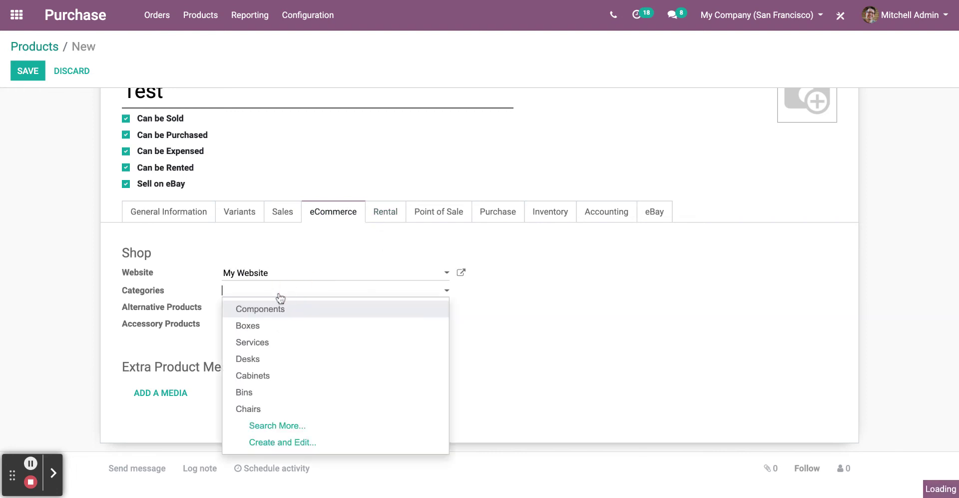
pyautogui.click(260, 326)
# Make the product Available in POS with the Desks POS category
pyautogui.click(388, 224)
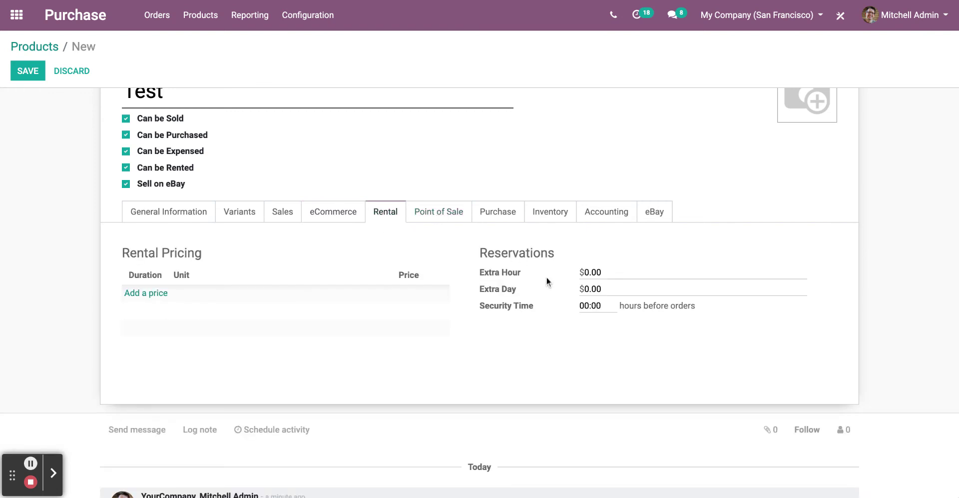
pyautogui.click(430, 213)
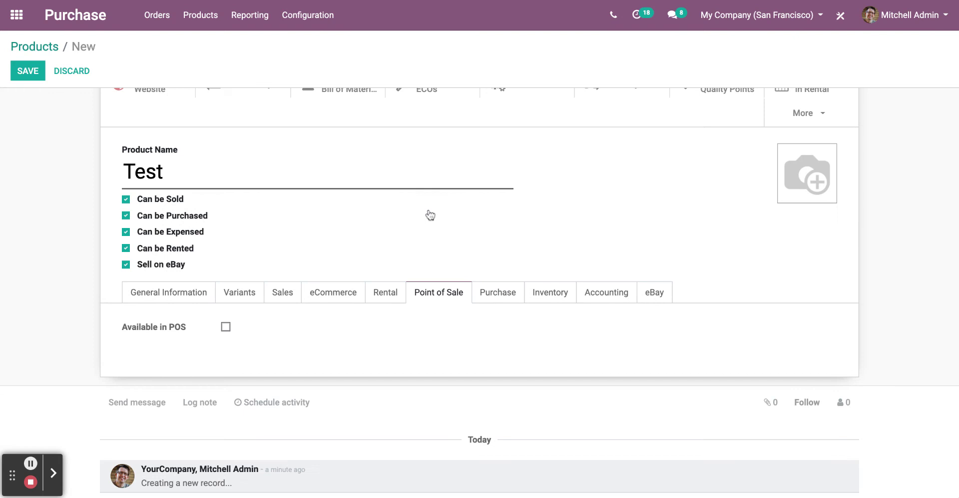
pyautogui.click(225, 328)
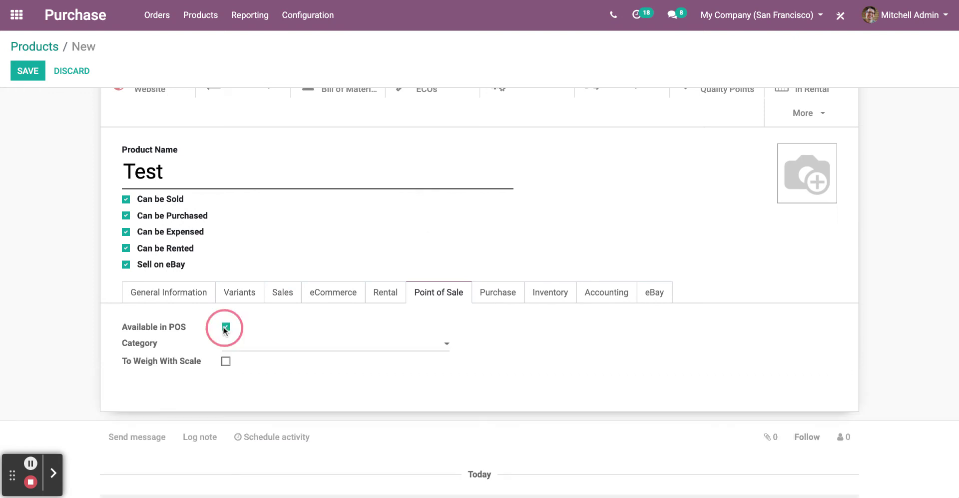
pyautogui.click(351, 344)
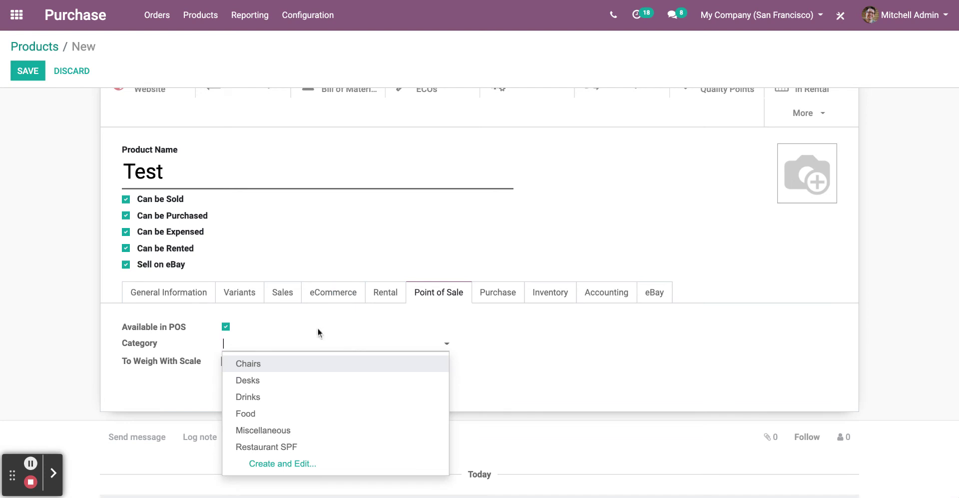
pyautogui.click(258, 381)
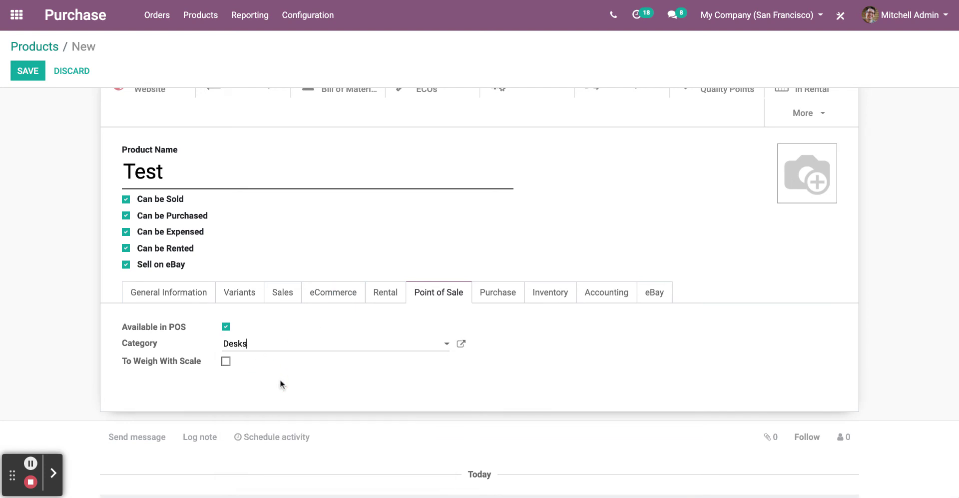
pyautogui.click(499, 294)
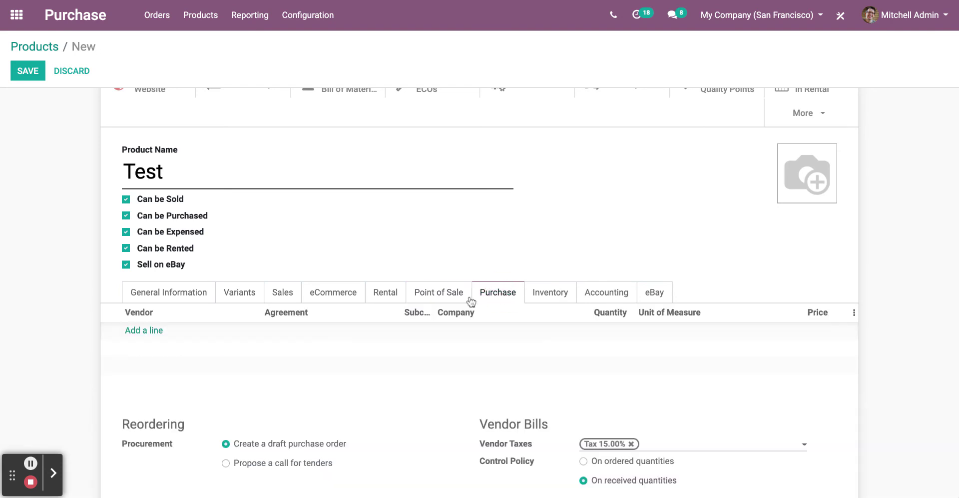
# Add an Azure Interior contact as vendor, valid from 09/15/2021 to 10/06/2021
pyautogui.click(157, 332)
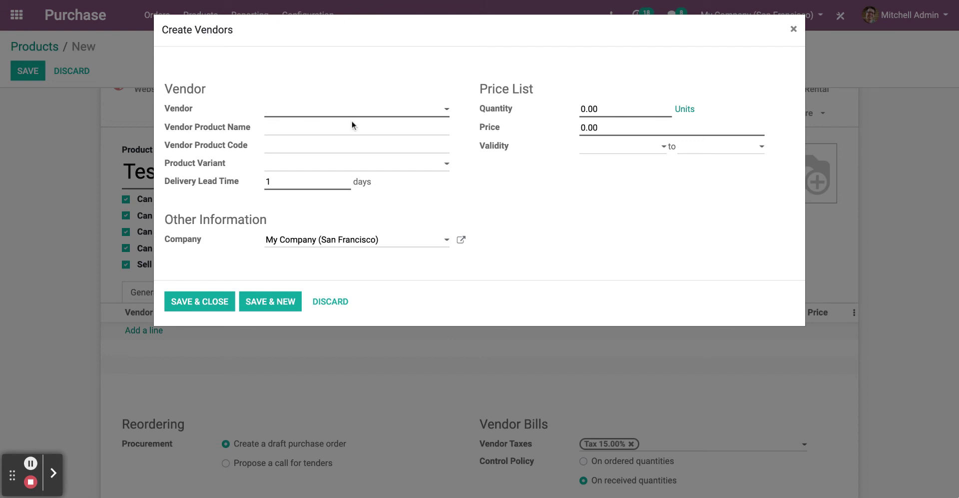
pyautogui.click(353, 111)
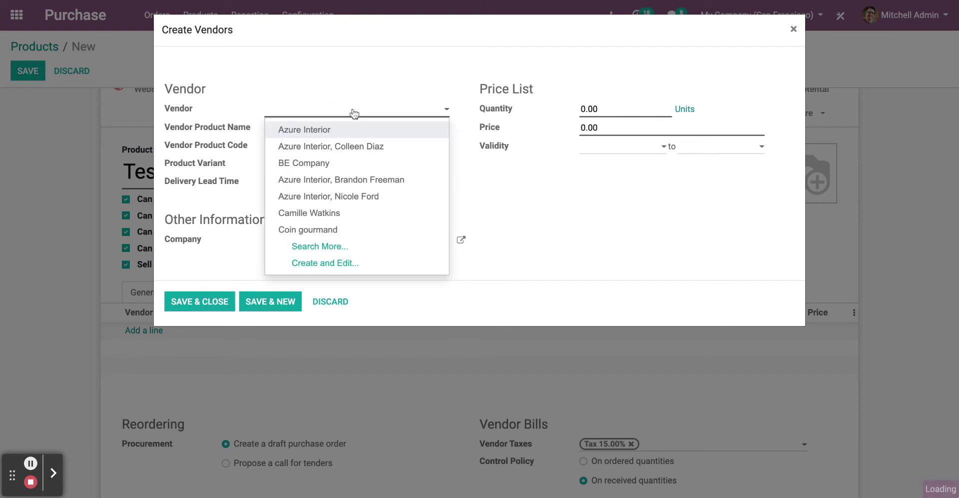
pyautogui.click(324, 147)
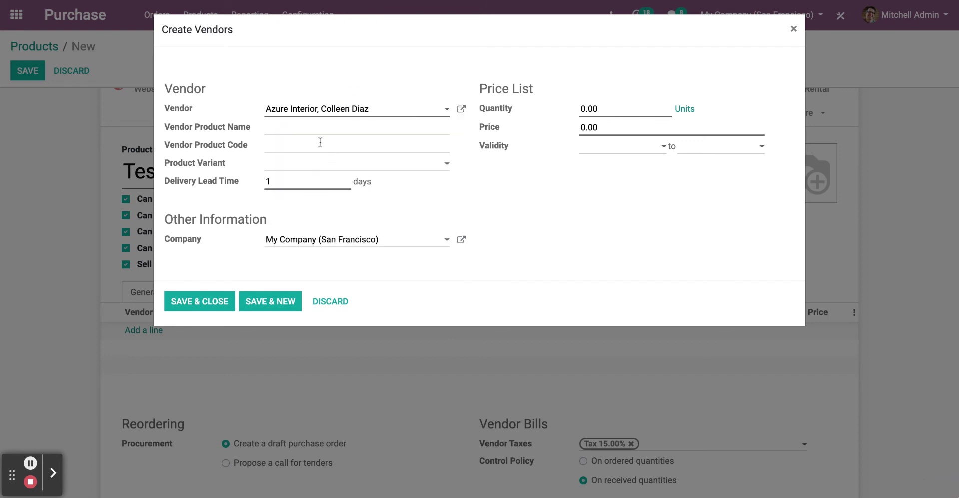
pyautogui.click(313, 165)
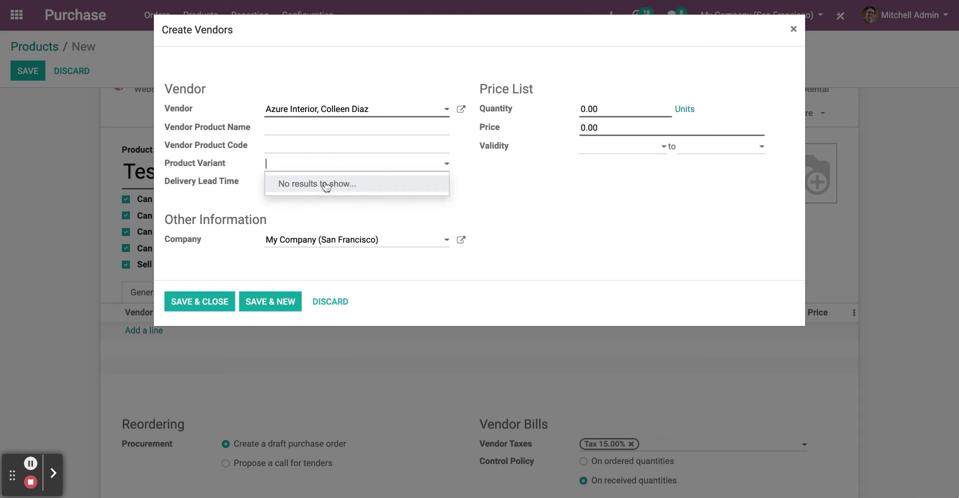
pyautogui.click(526, 189)
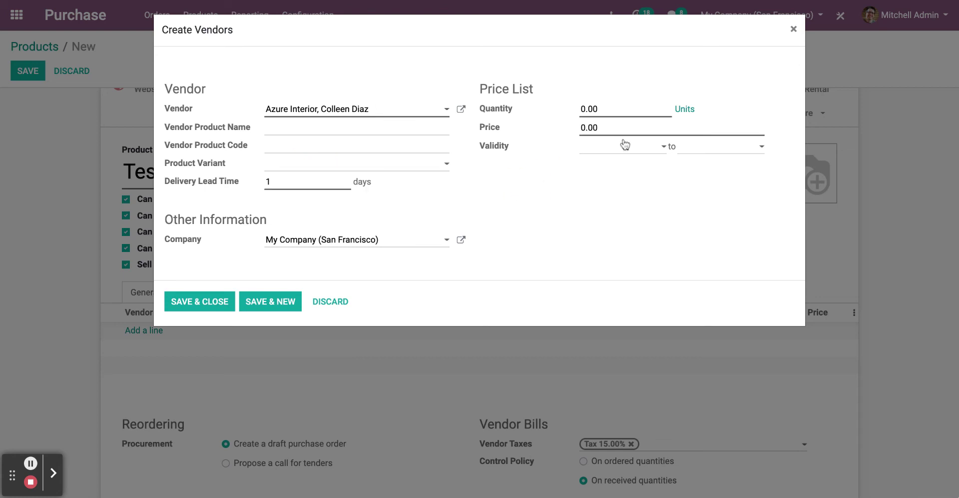
pyautogui.click(657, 150)
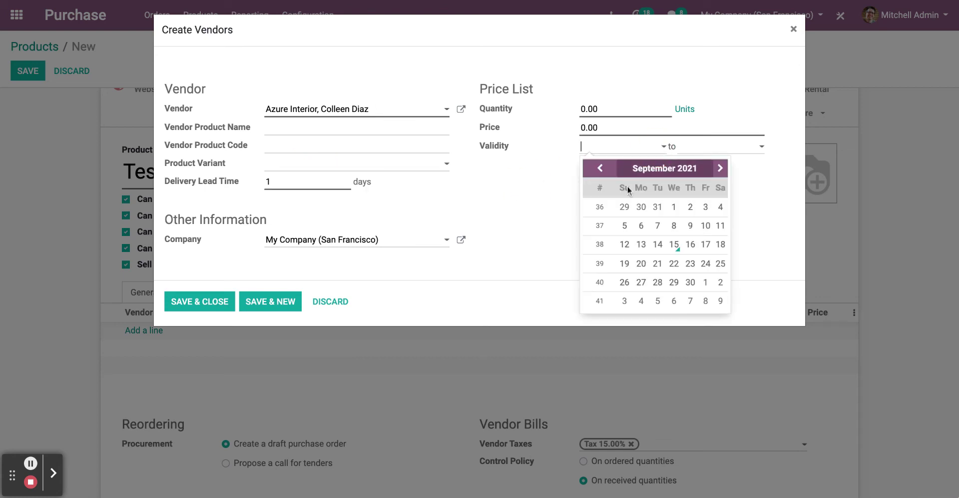
pyautogui.click(675, 245)
pyautogui.click(684, 148)
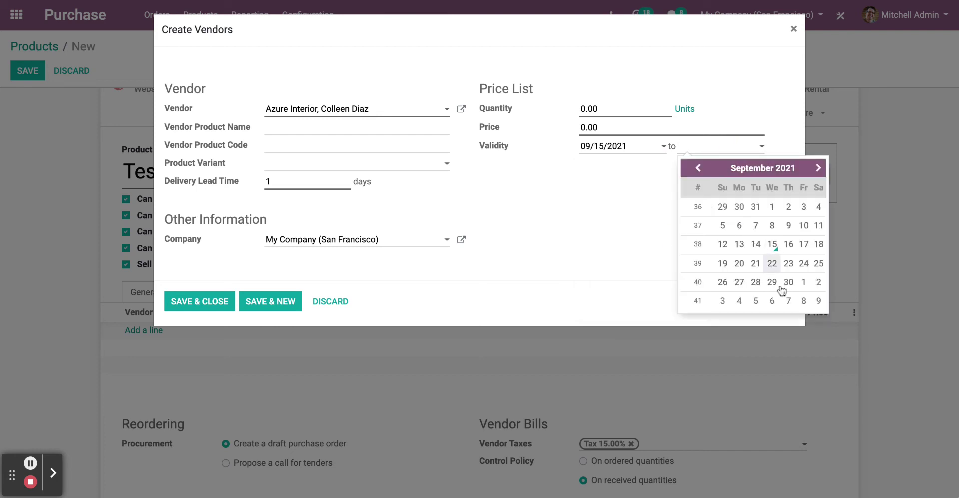
pyautogui.click(772, 300)
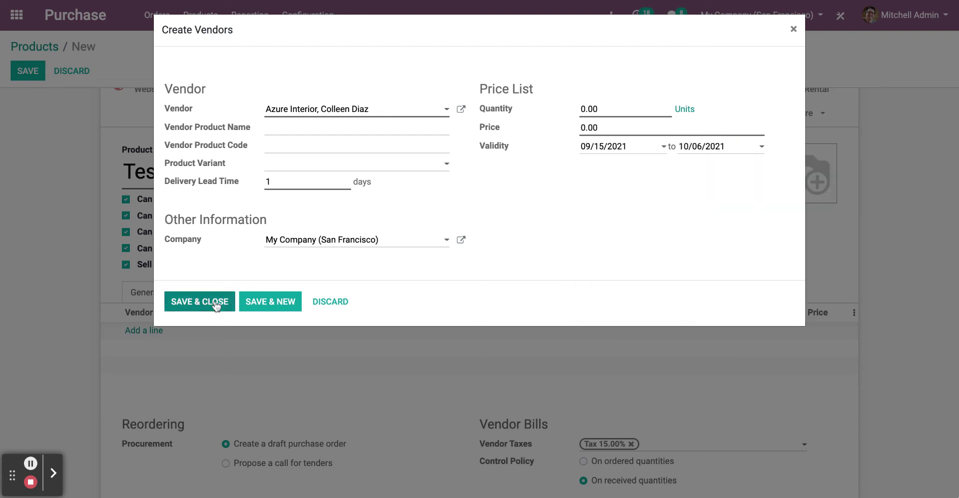
pyautogui.click(216, 302)
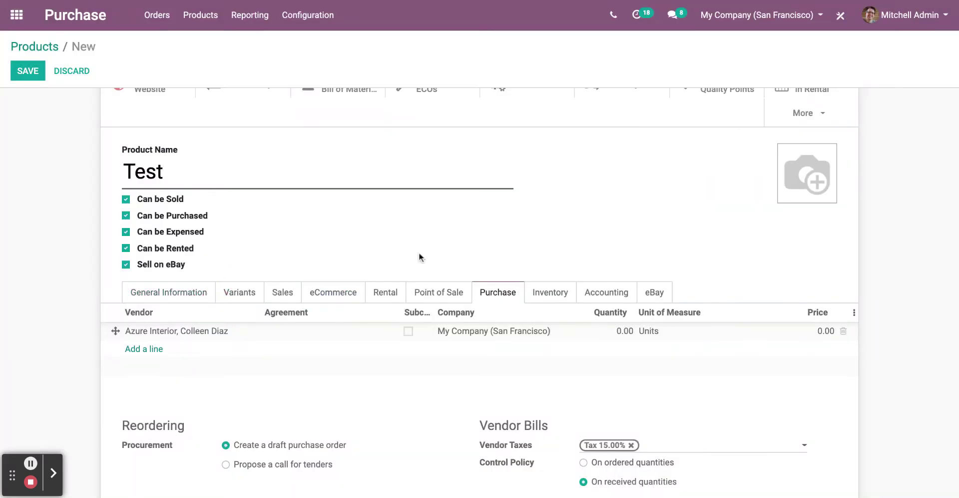
# Browse the Inventory, Accounting and eBay tabs, then try Configure Variants, which errors on the Test attribute
pyautogui.click(549, 300)
pyautogui.click(614, 294)
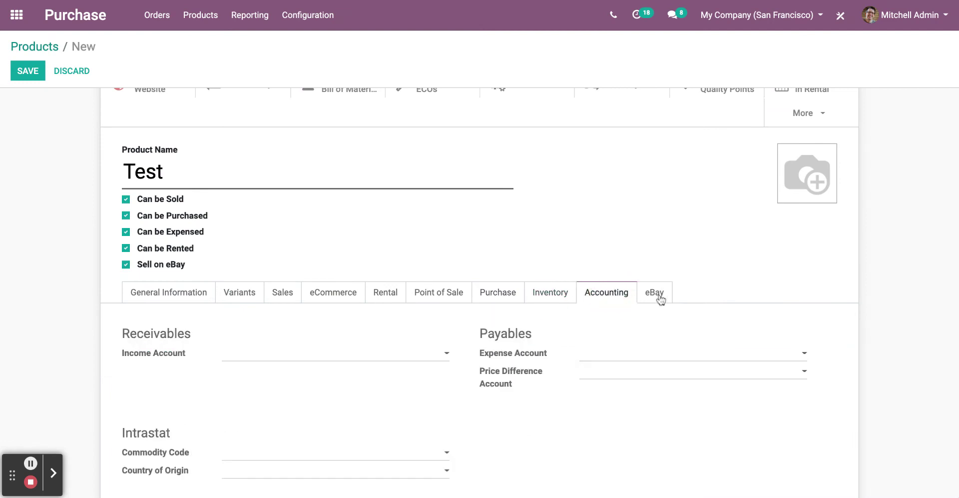
pyautogui.click(655, 292)
pyautogui.scroll(-3, 649, 305)
pyautogui.scroll(4, 649, 306)
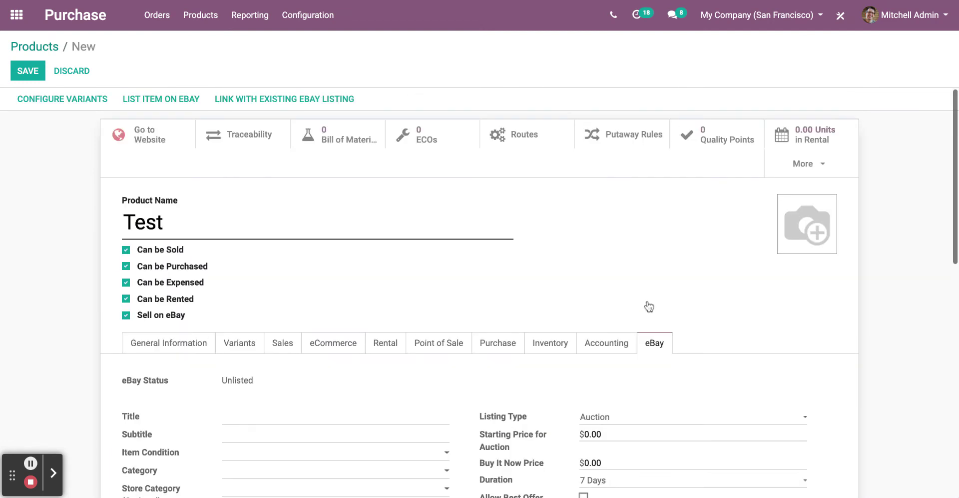
pyautogui.scroll(-6, 649, 307)
pyautogui.scroll(4, 649, 306)
pyautogui.scroll(3, 295, 187)
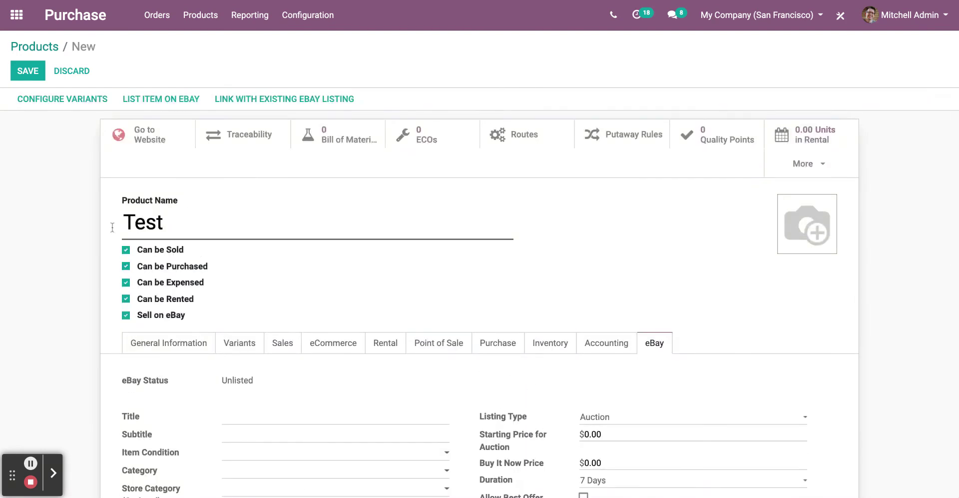
pyautogui.click(44, 99)
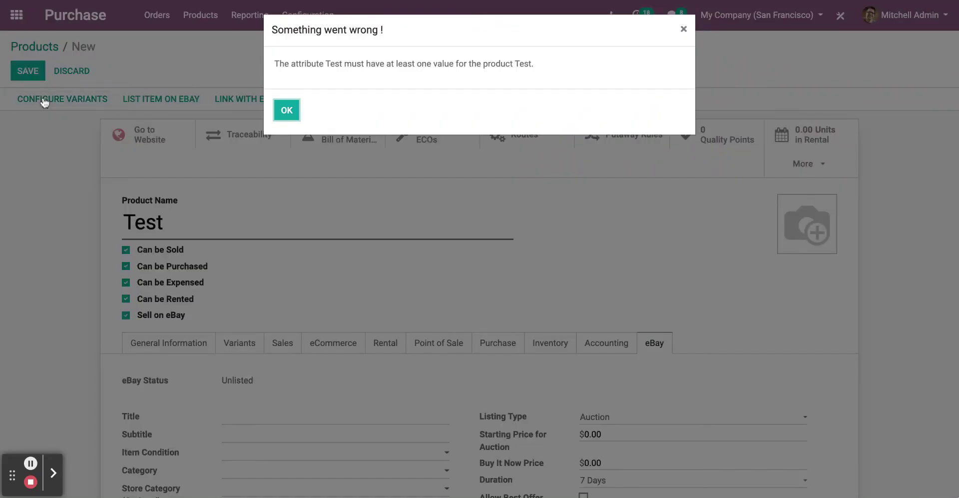
# Attempt eBay listing and linking to an existing listing, dismissing each error
pyautogui.click(287, 111)
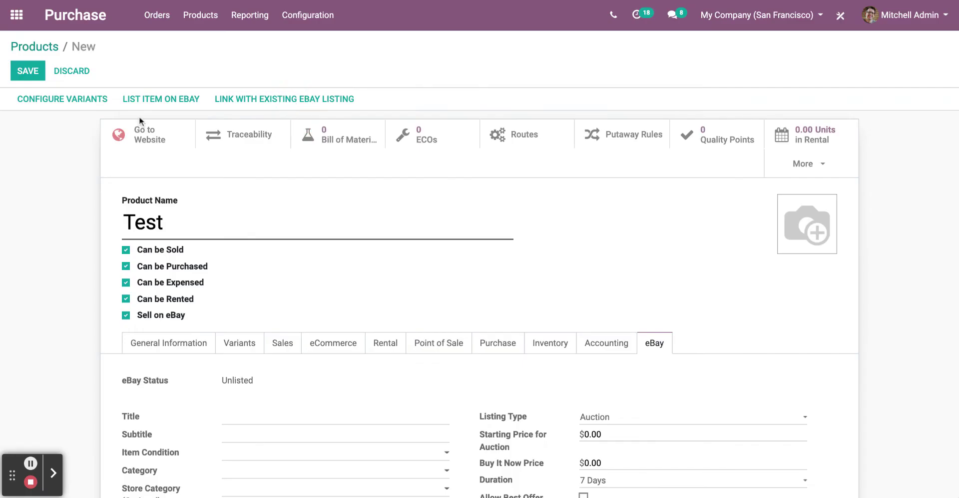
pyautogui.click(161, 104)
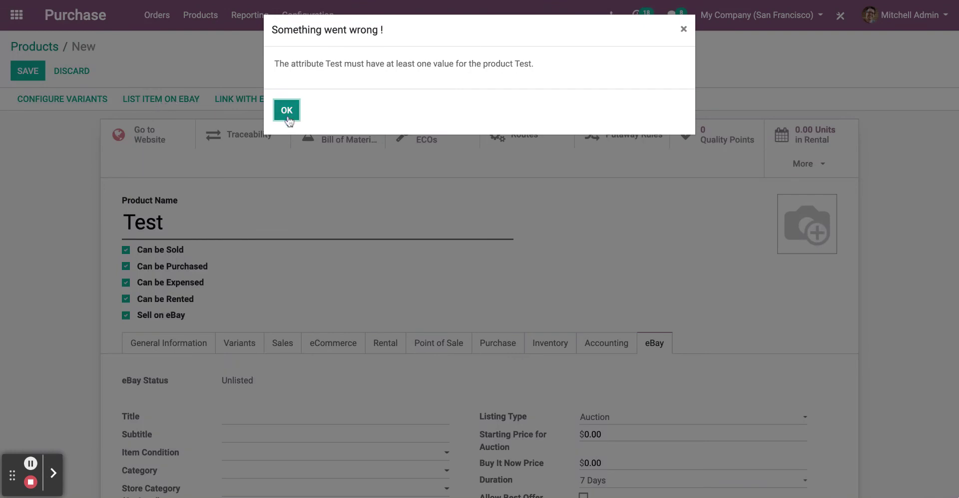
pyautogui.click(288, 113)
pyautogui.click(259, 109)
pyautogui.click(283, 119)
# Save product Test once its Test attribute has the value 'test'
pyautogui.click(33, 71)
pyautogui.click(286, 111)
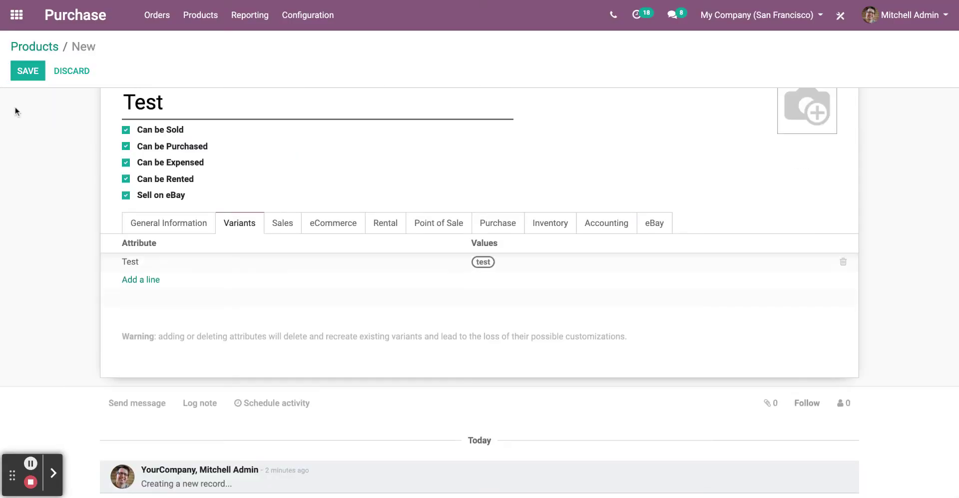
pyautogui.click(26, 75)
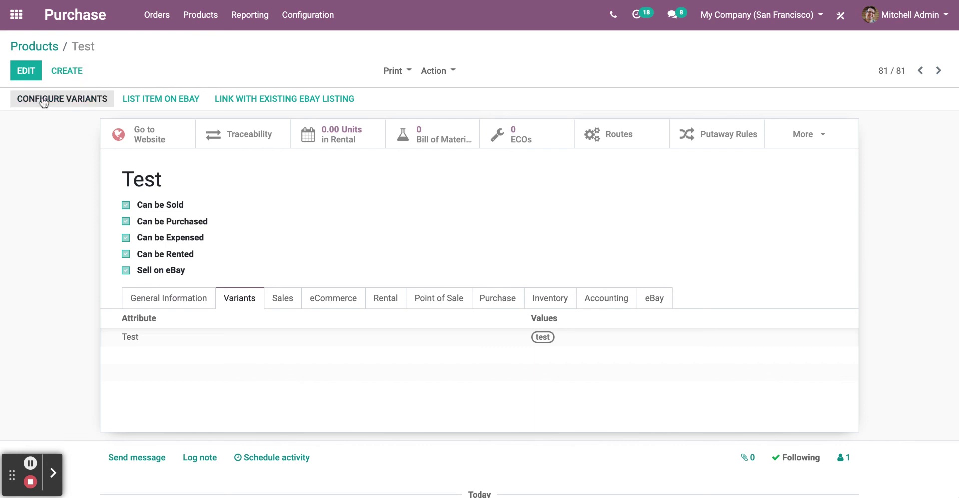
# Check the variant values list shows the single 'test' value, then go back
pyautogui.click(44, 102)
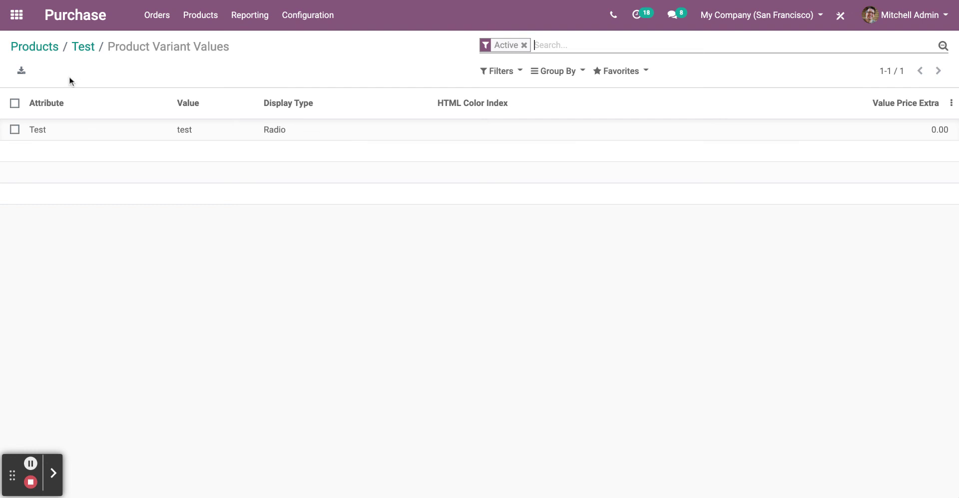
pyautogui.click(38, 130)
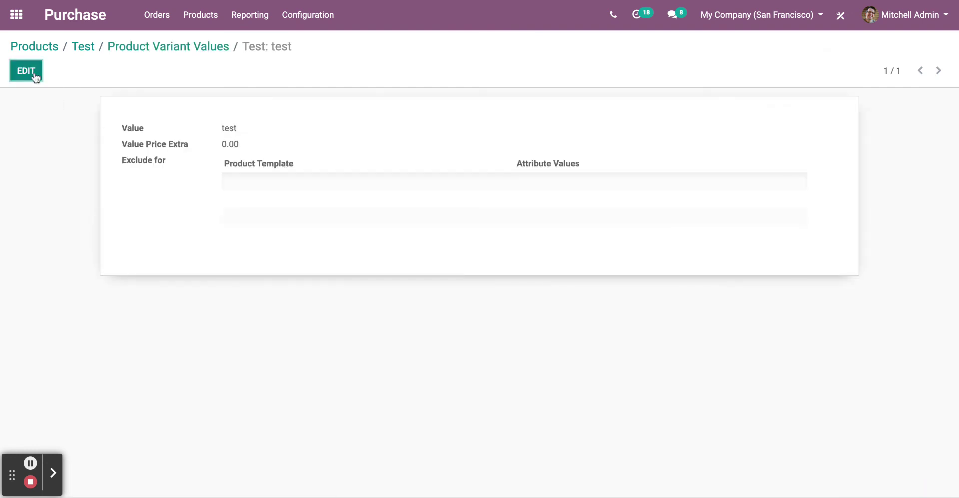
pyautogui.hotkey('alt', 'Left')
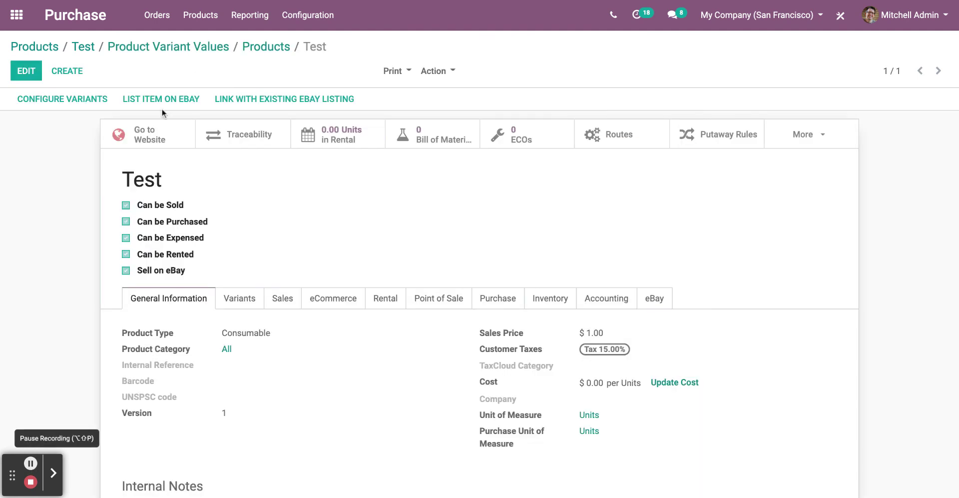
# Try linking an existing eBay listing, cancel the missing-parameter warning, then go to Product Variants
pyautogui.click(232, 105)
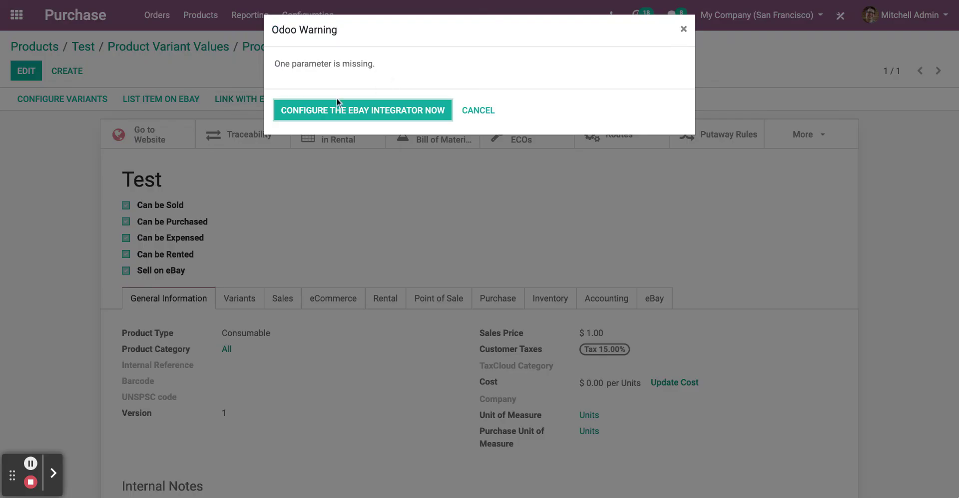
pyautogui.click(484, 112)
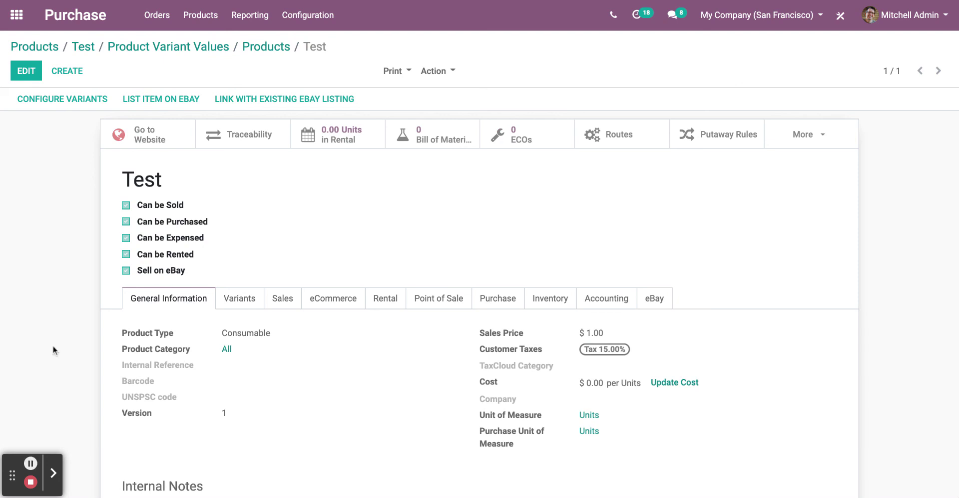
pyautogui.click(201, 15)
pyautogui.click(210, 61)
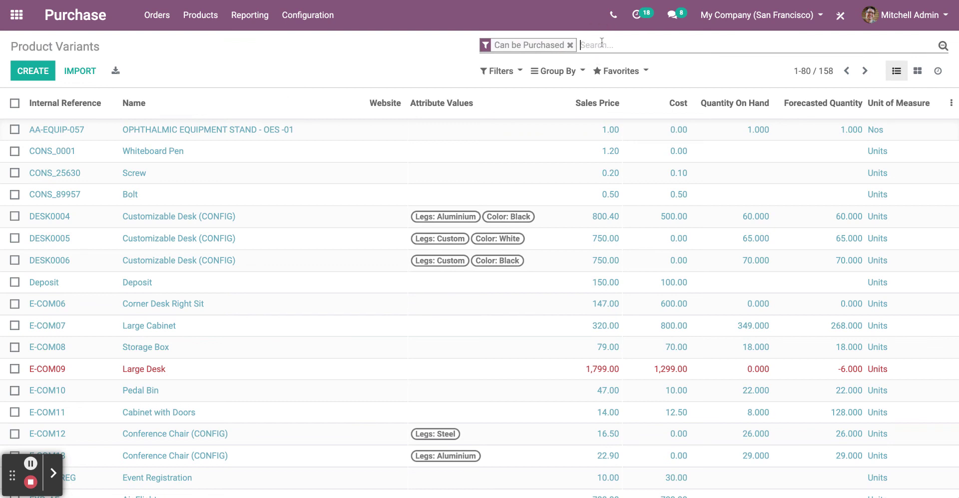
# Filter Product Variants by 'test' and open the Test variant record
pyautogui.write('tesr')
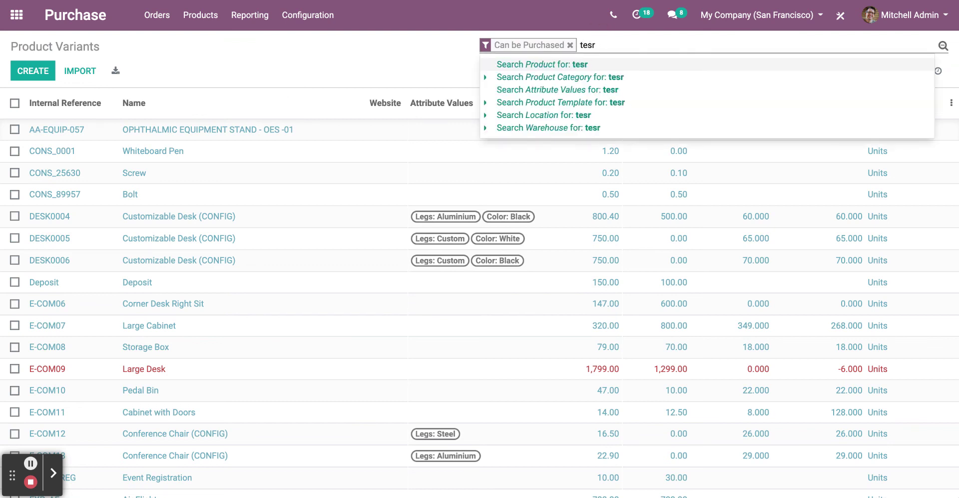
pyautogui.press('BackSpace')
pyautogui.write('t')
pyautogui.press('Return')
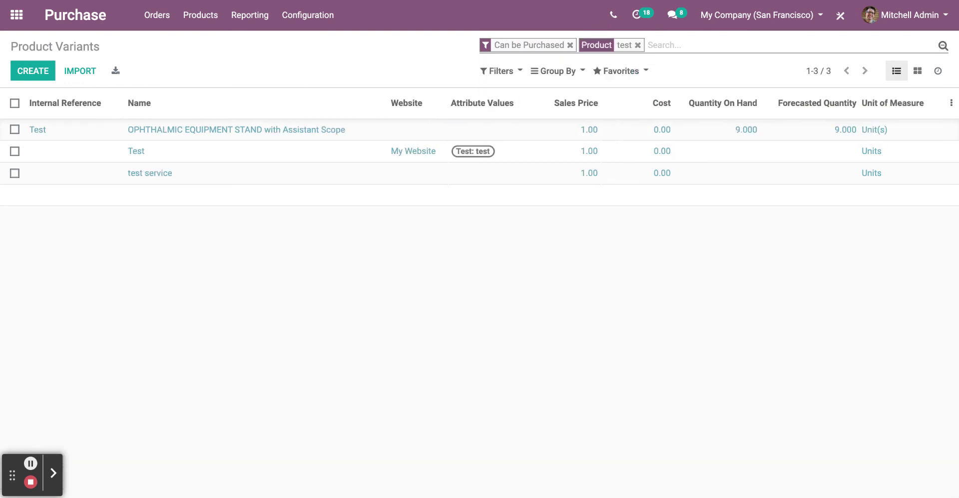
pyautogui.click(130, 152)
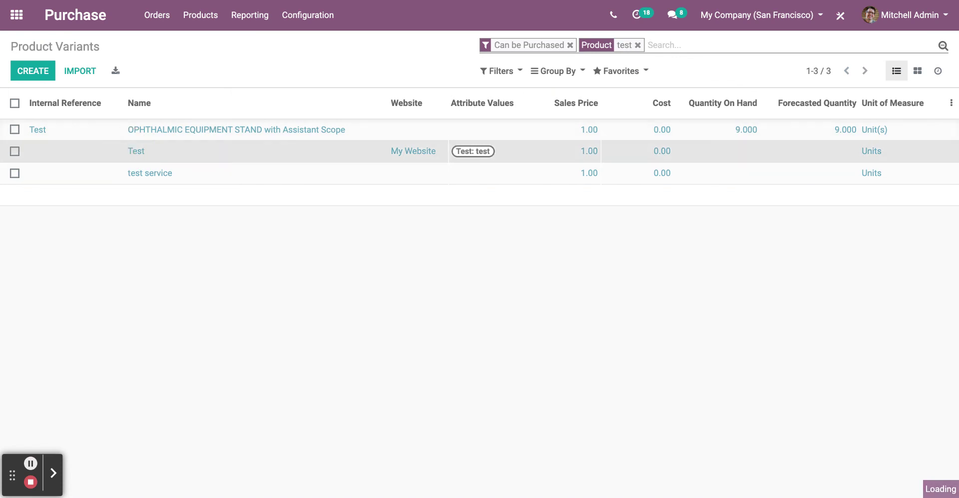